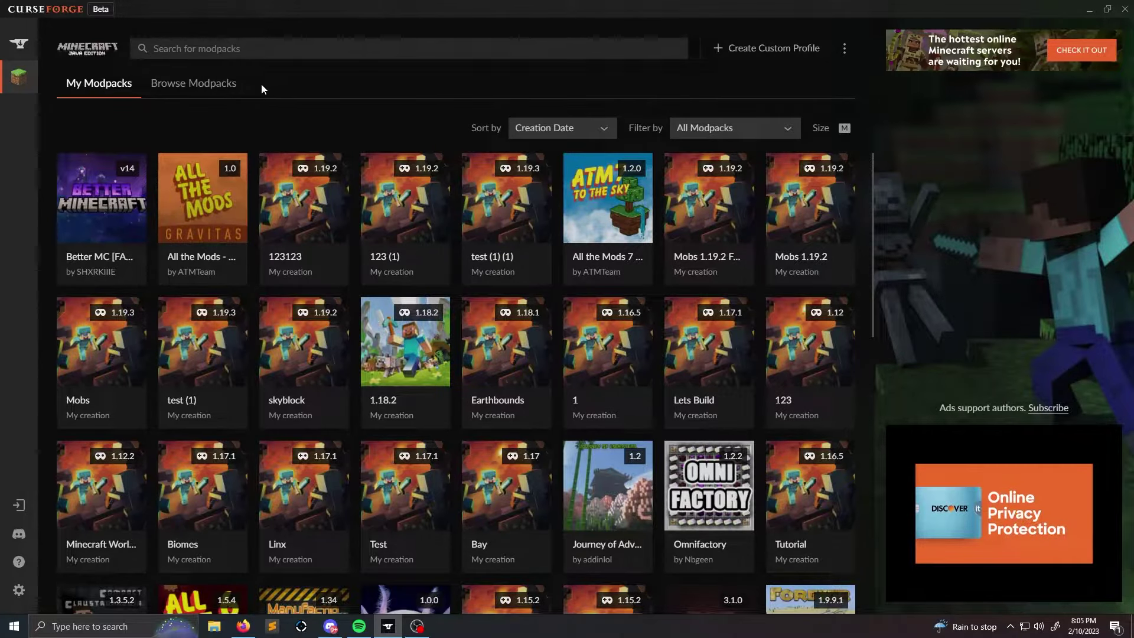
# Step: Start a new custom profile named bay and check its image-change option
pyautogui.click(214, 83)
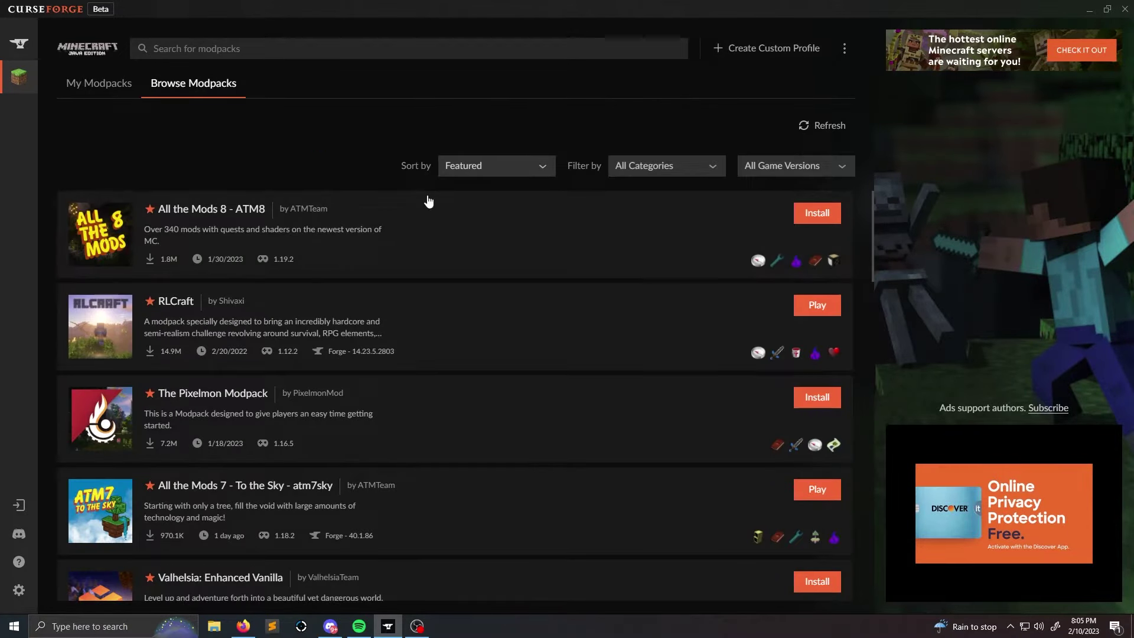
pyautogui.click(96, 88)
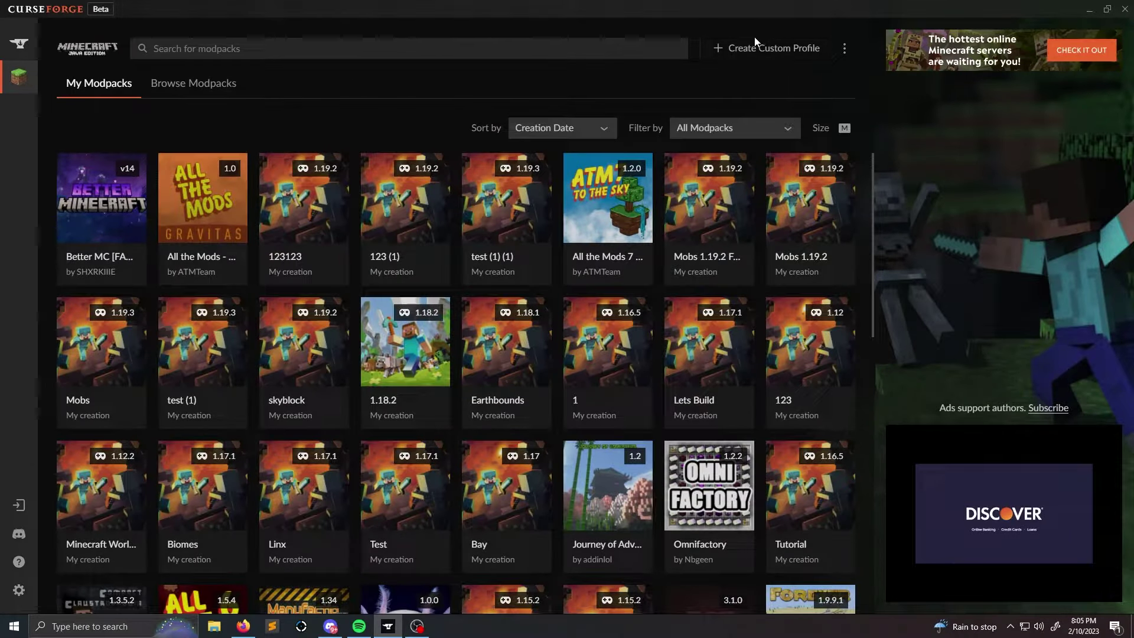
pyautogui.click(745, 52)
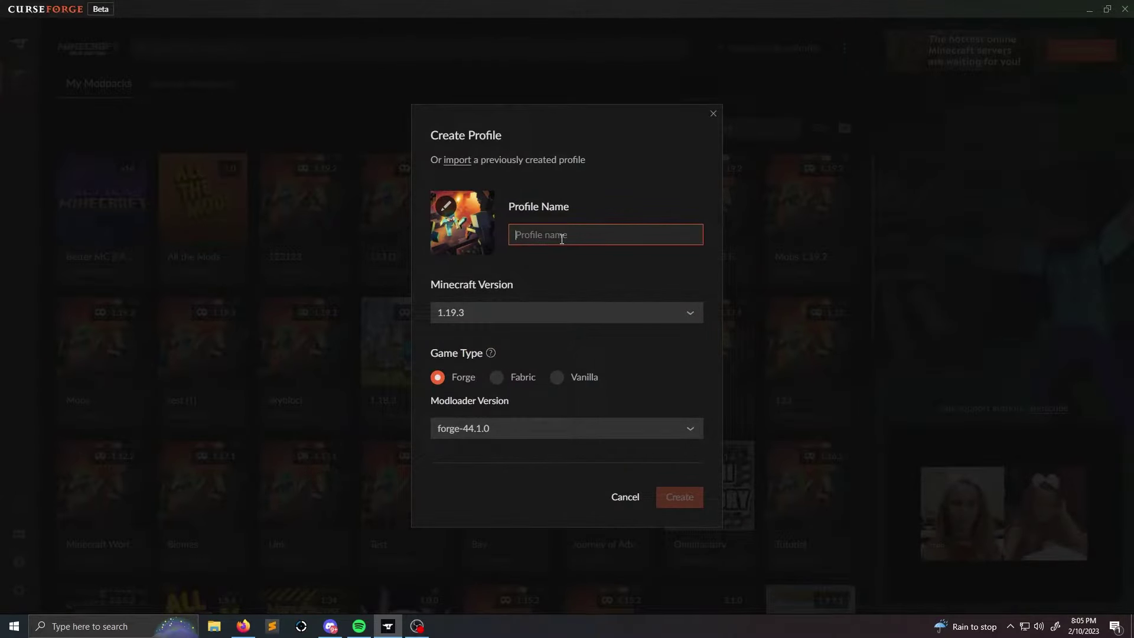
pyautogui.write('bay')
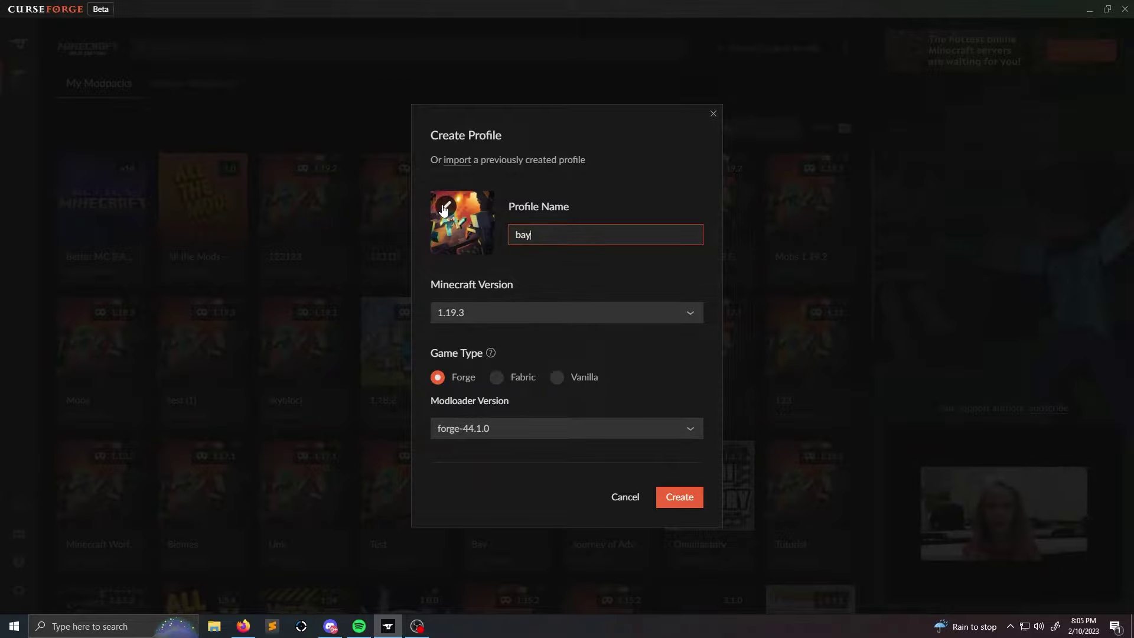
pyautogui.click(444, 208)
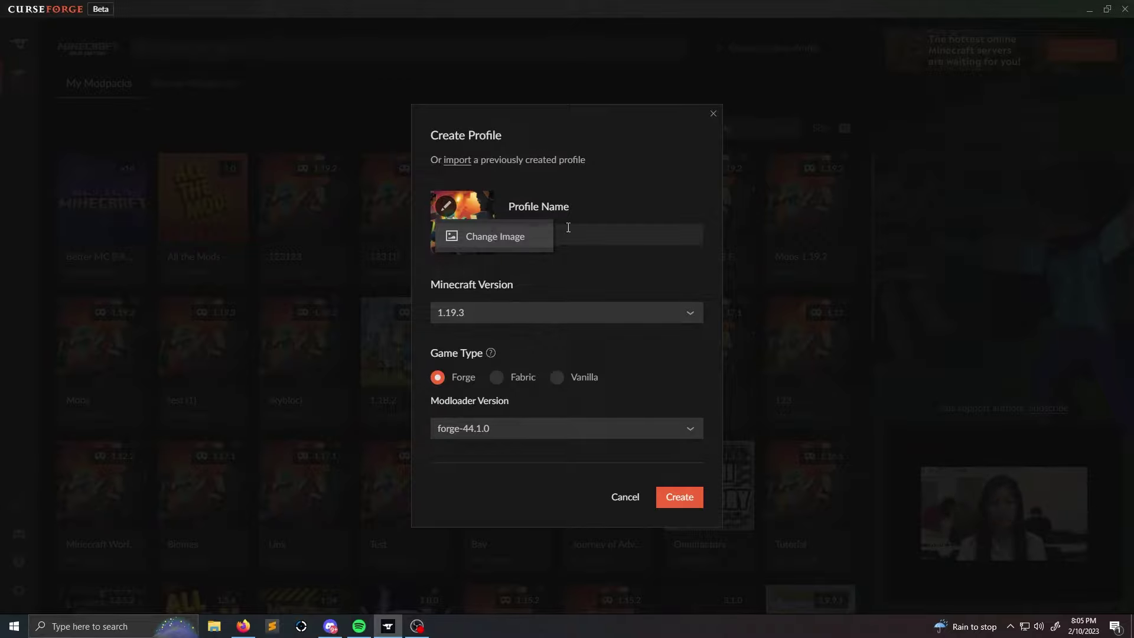
pyautogui.click(491, 236)
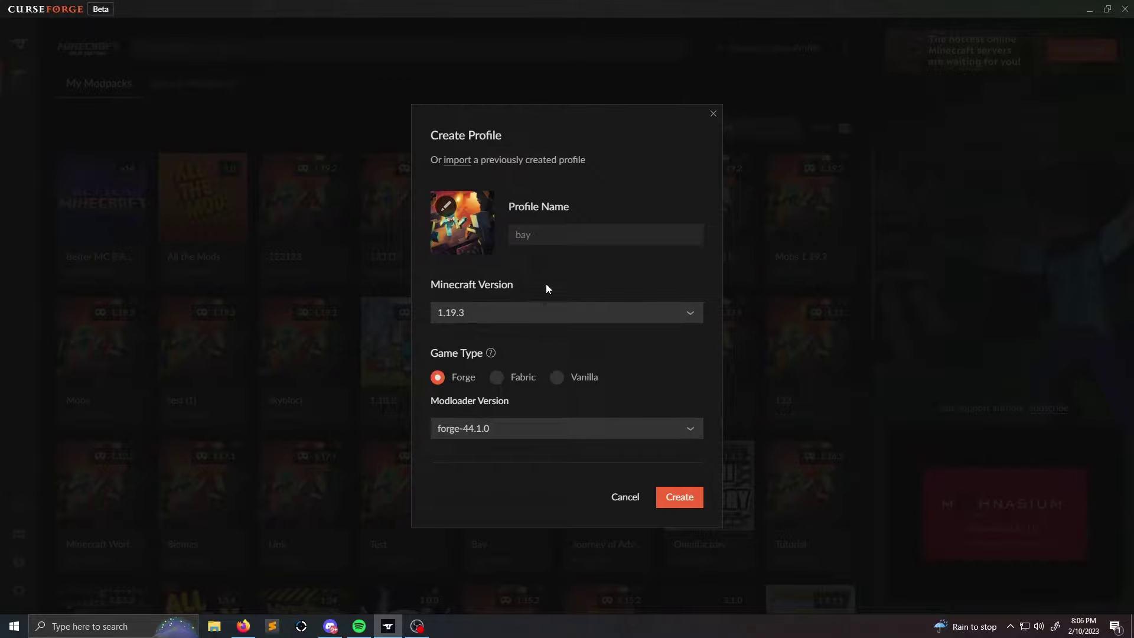
# Step: Set the new profile's Minecraft version to 1.18
pyautogui.click(553, 314)
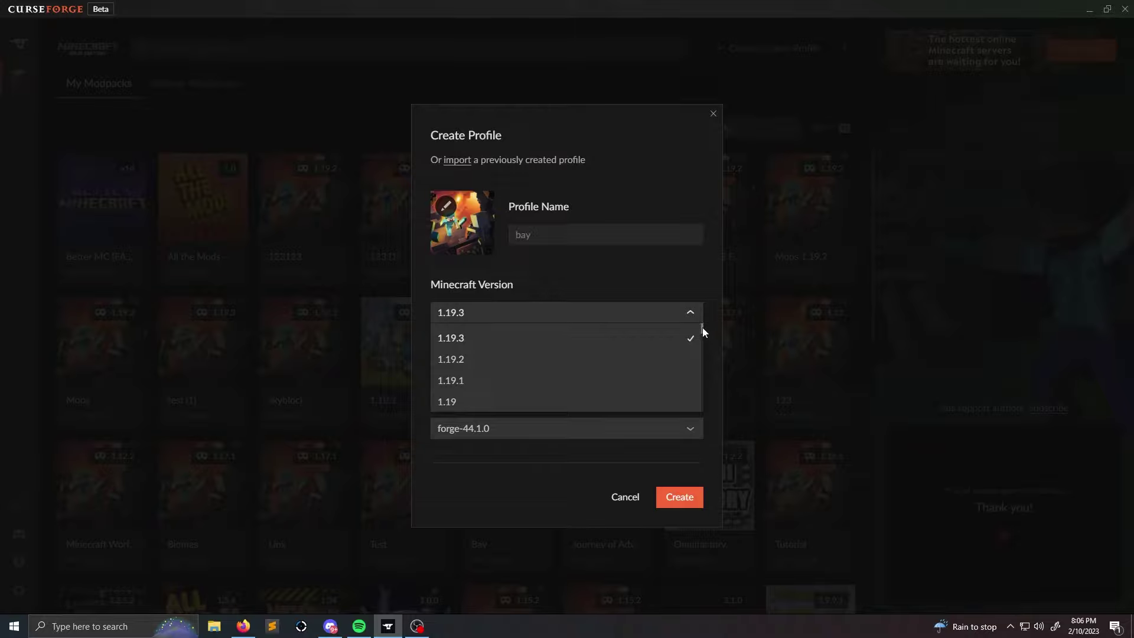
pyautogui.moveTo(702, 327); pyautogui.dragTo(705, 417)
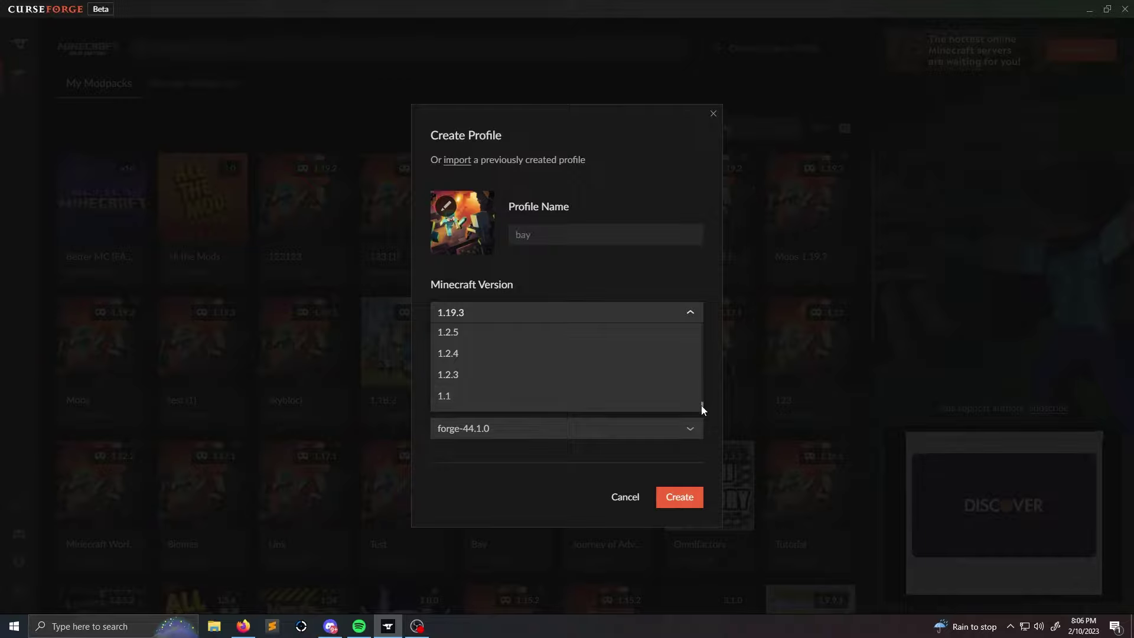
pyautogui.moveTo(702, 404); pyautogui.dragTo(689, 342)
pyautogui.scroll(3, 590, 362)
pyautogui.scroll(2, 561, 361)
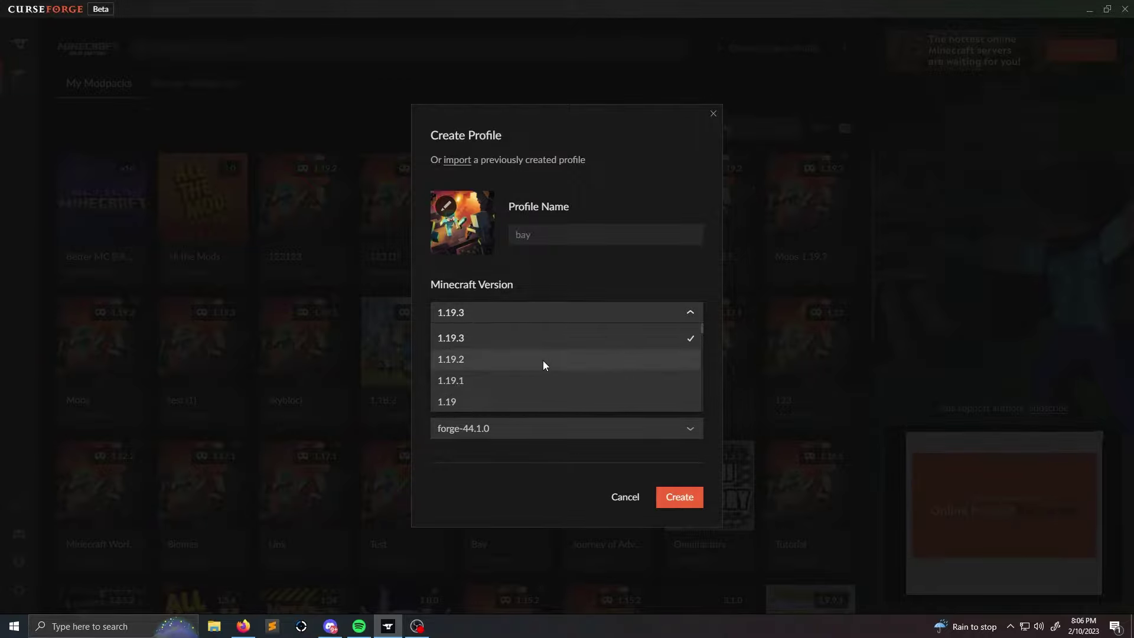
pyautogui.scroll(-5, 484, 366)
pyautogui.scroll(1, 471, 354)
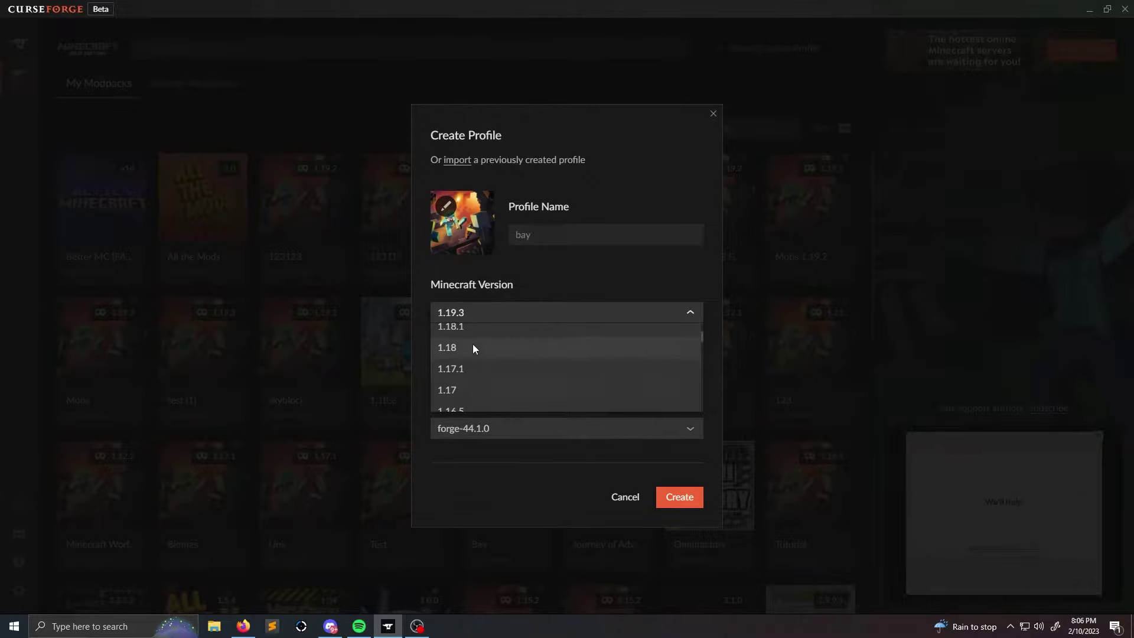
pyautogui.click(465, 353)
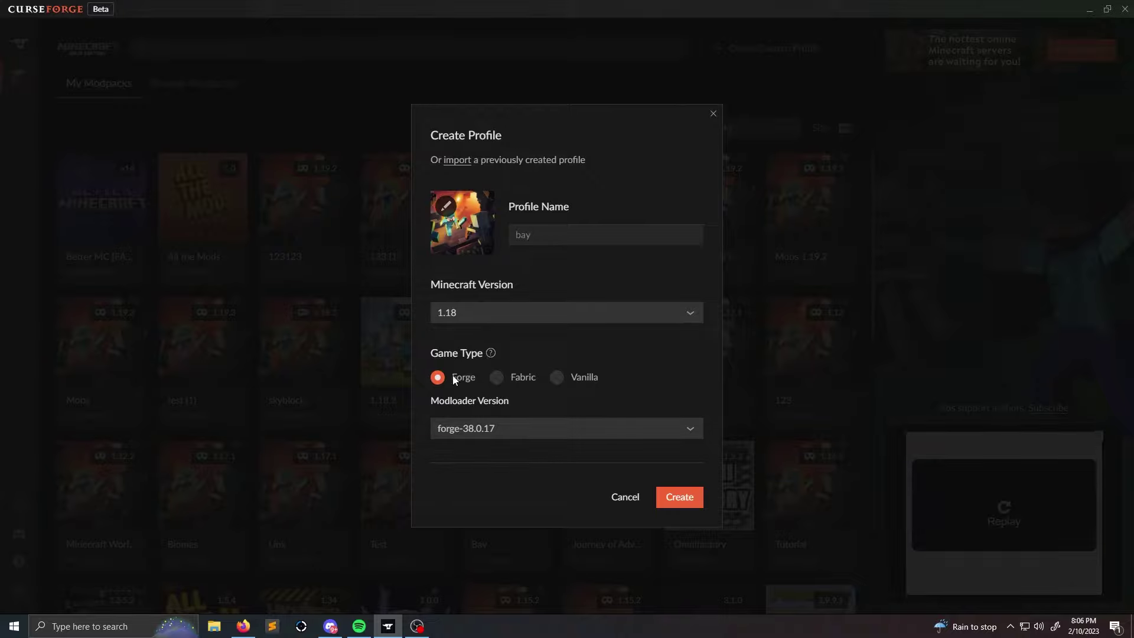
# Step: Keep the Forge game type with modloader version forge-38.0.17 and create the profile
pyautogui.click(529, 428)
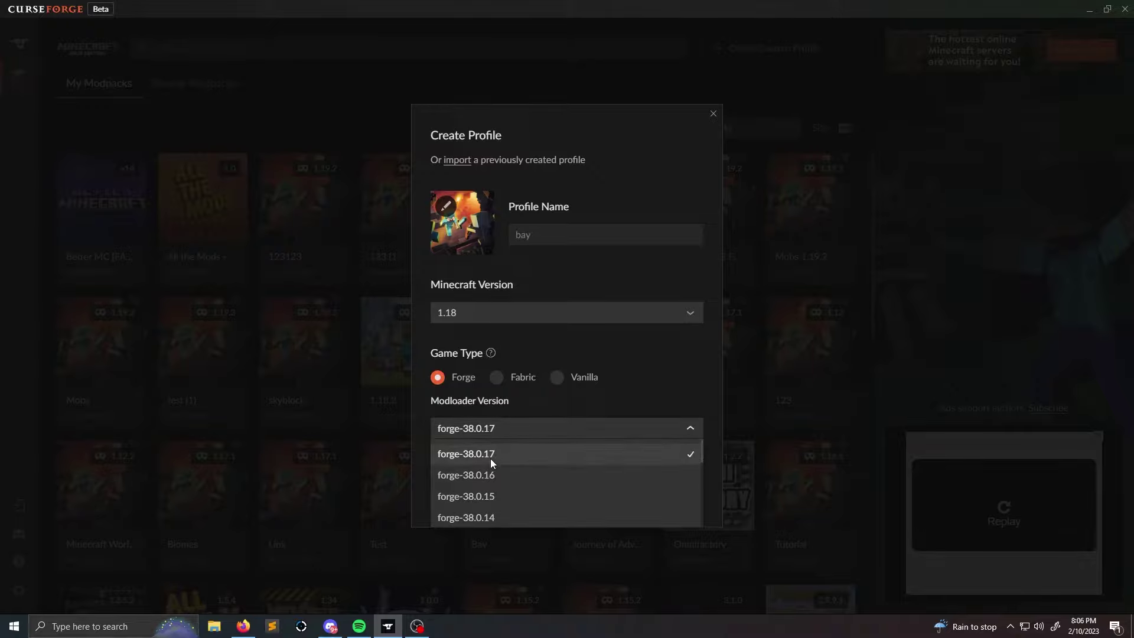
pyautogui.click(535, 431)
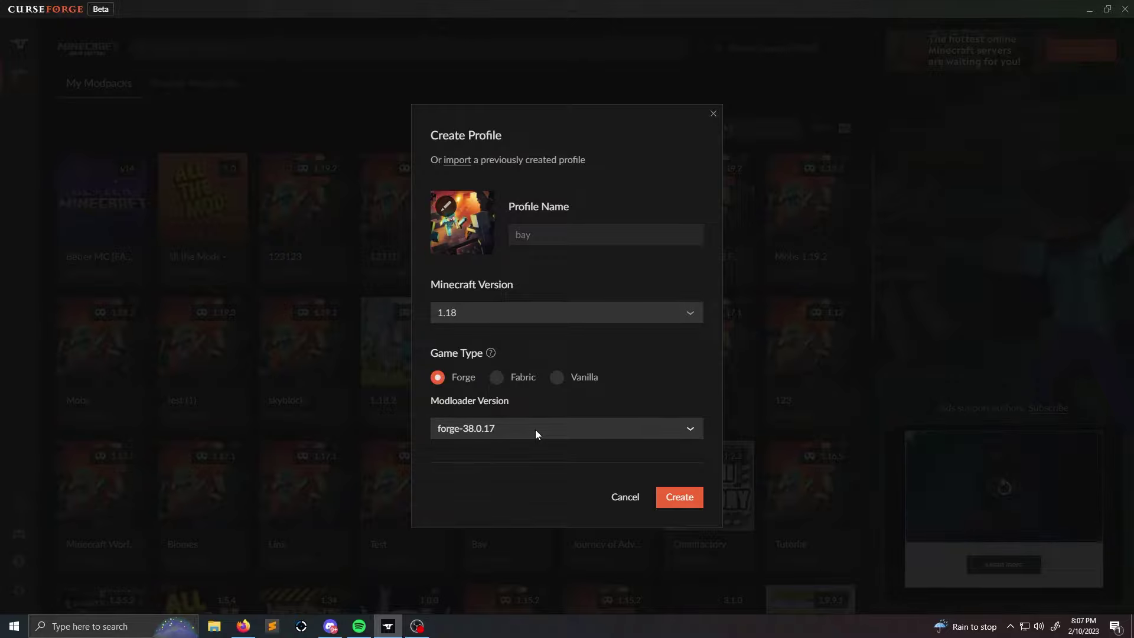
pyautogui.click(535, 430)
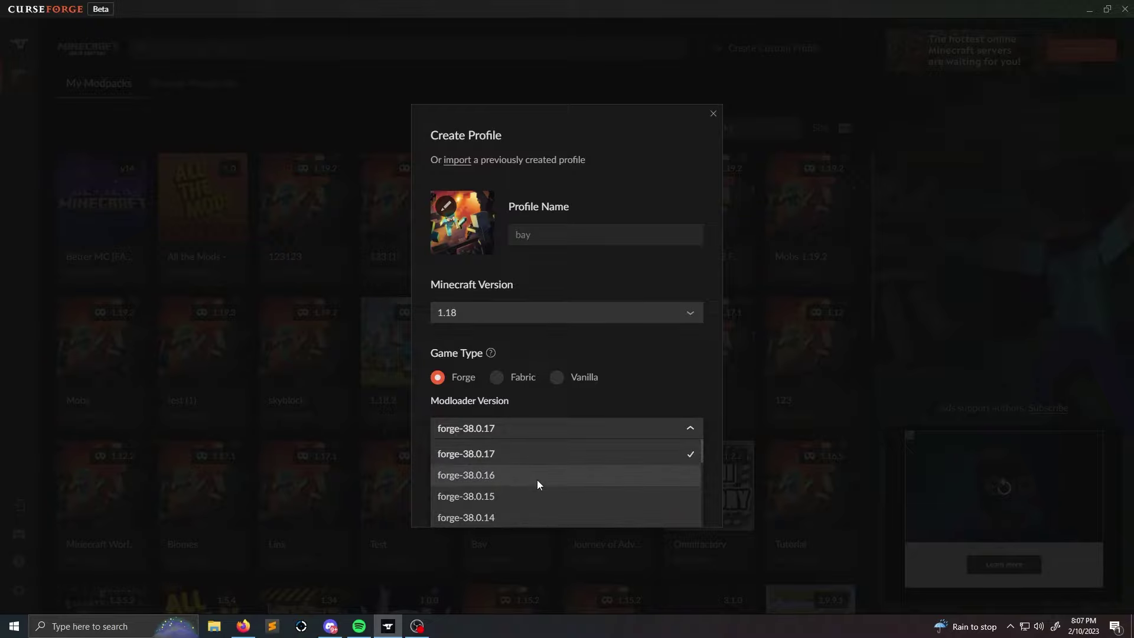
pyautogui.click(584, 401)
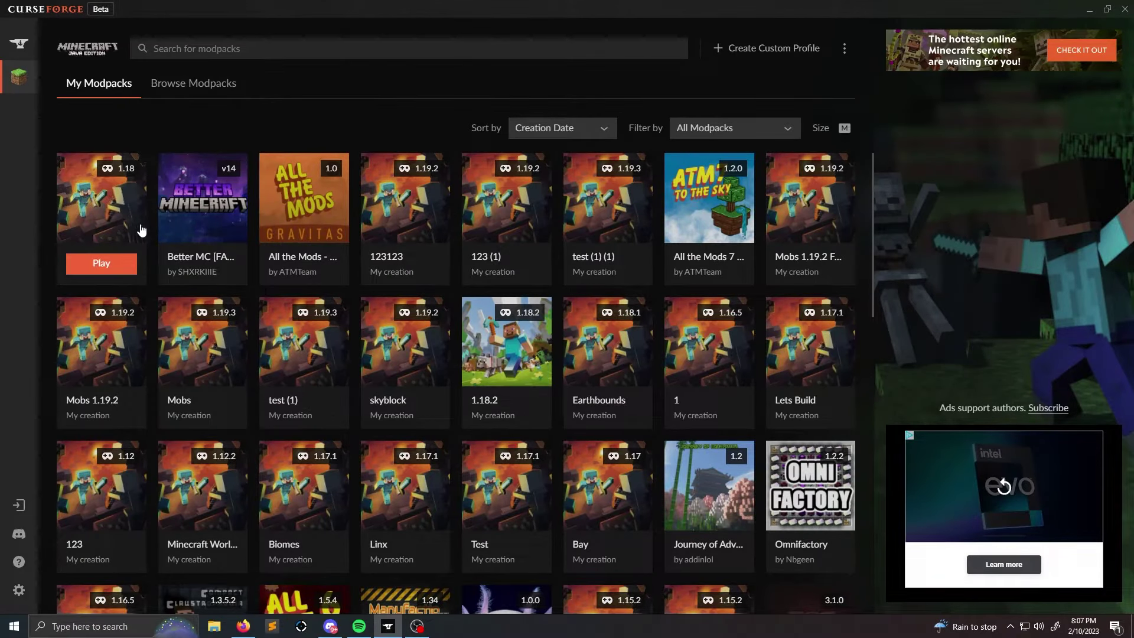
# Step: Open the newly created 1.18 profile and look at the mods, resource packs and maps available to add
pyautogui.click(109, 202)
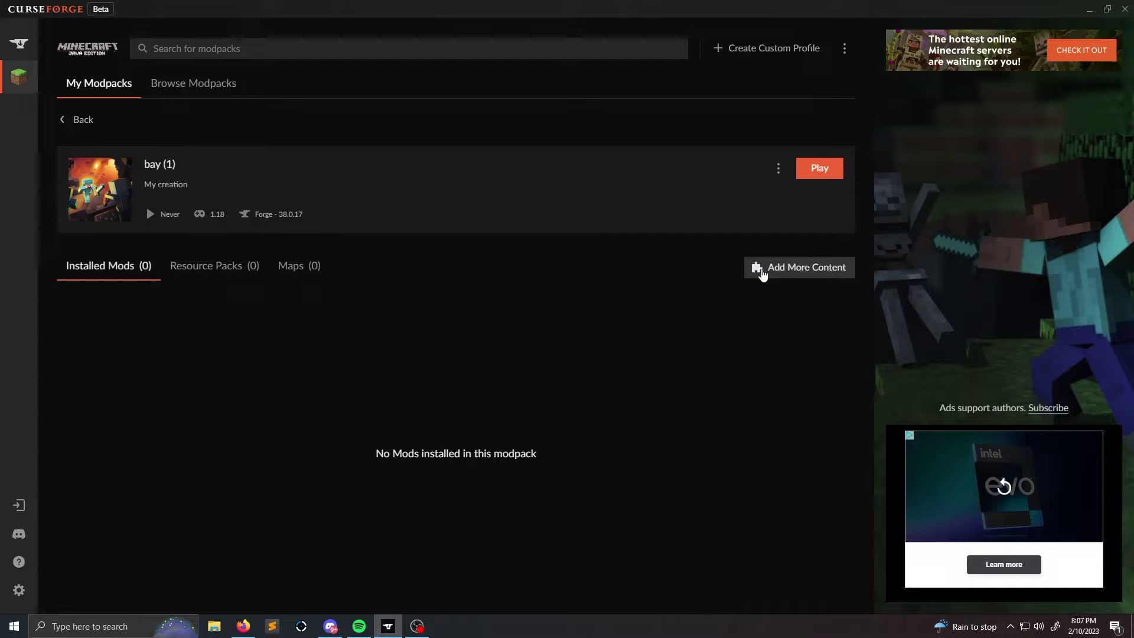
pyautogui.click(762, 274)
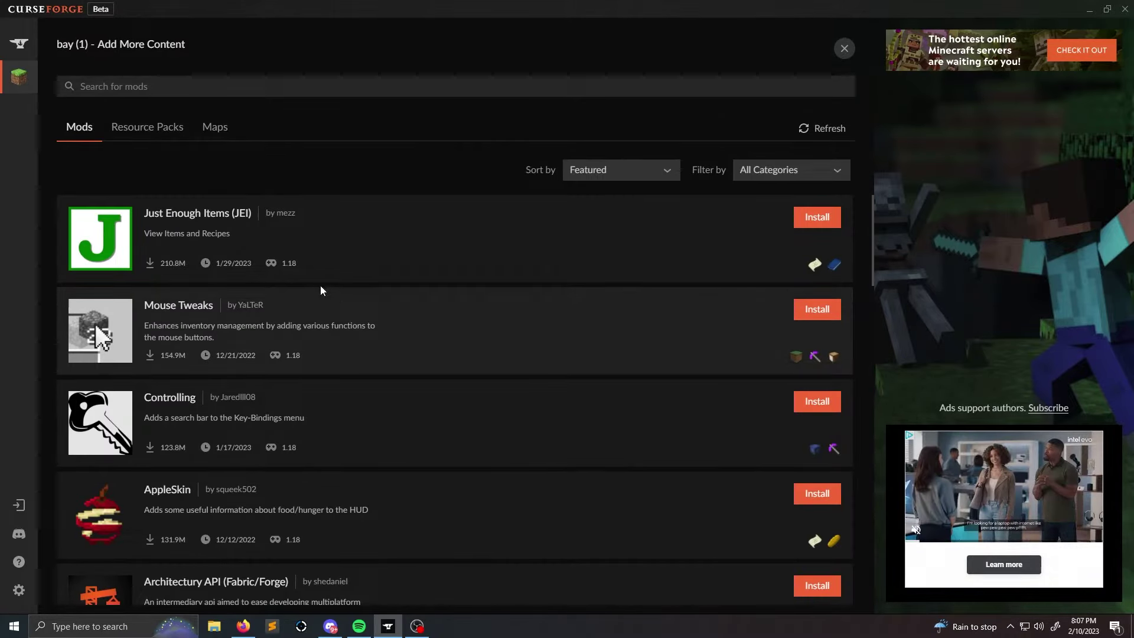
pyautogui.click(147, 137)
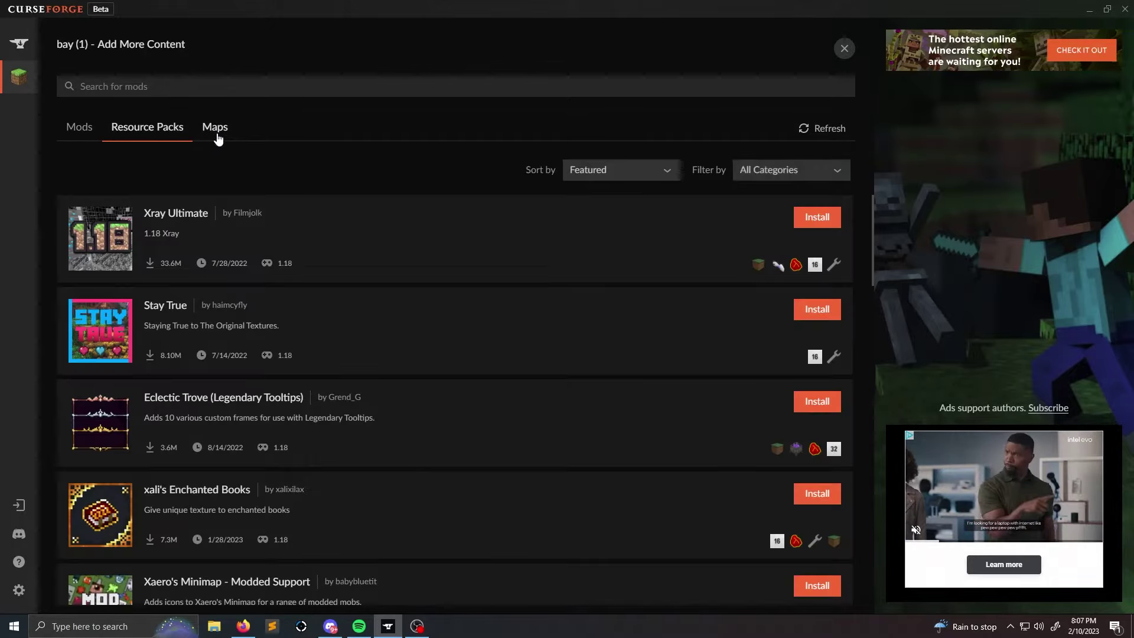
pyautogui.click(216, 137)
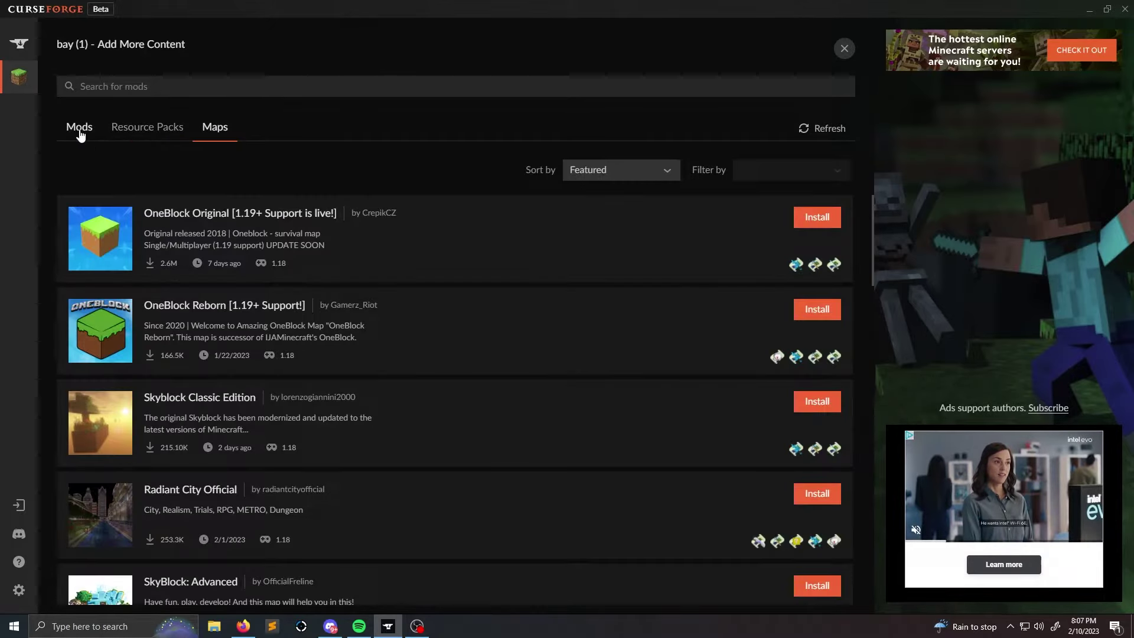
pyautogui.click(82, 134)
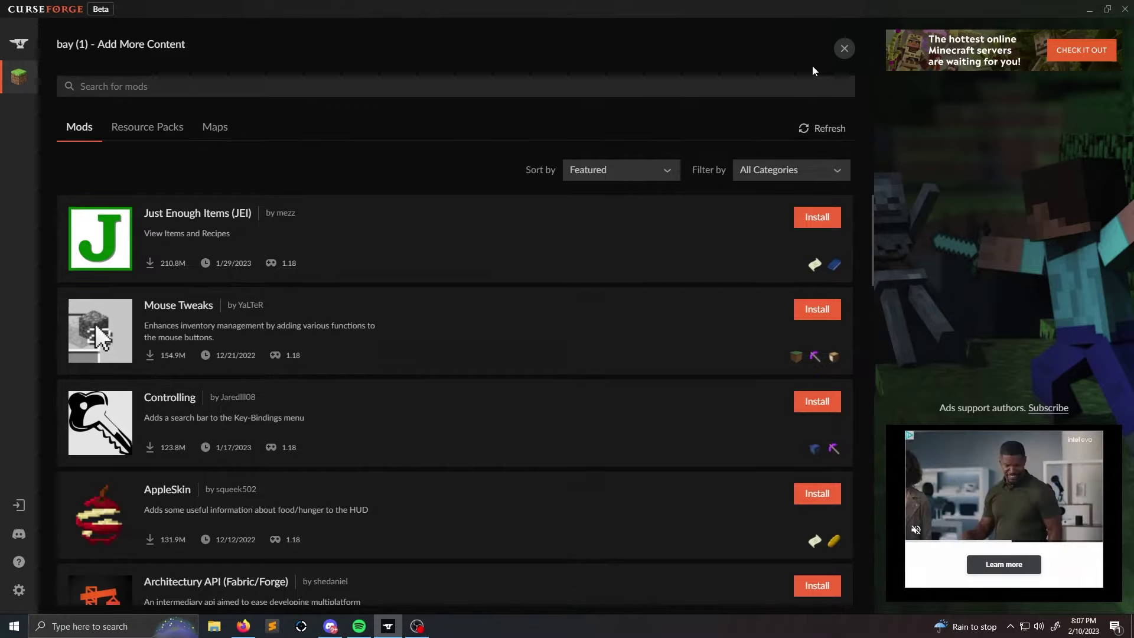
# Step: Return to the profile's page and view its additional actions, such as export, repair and duplicate
pyautogui.click(845, 49)
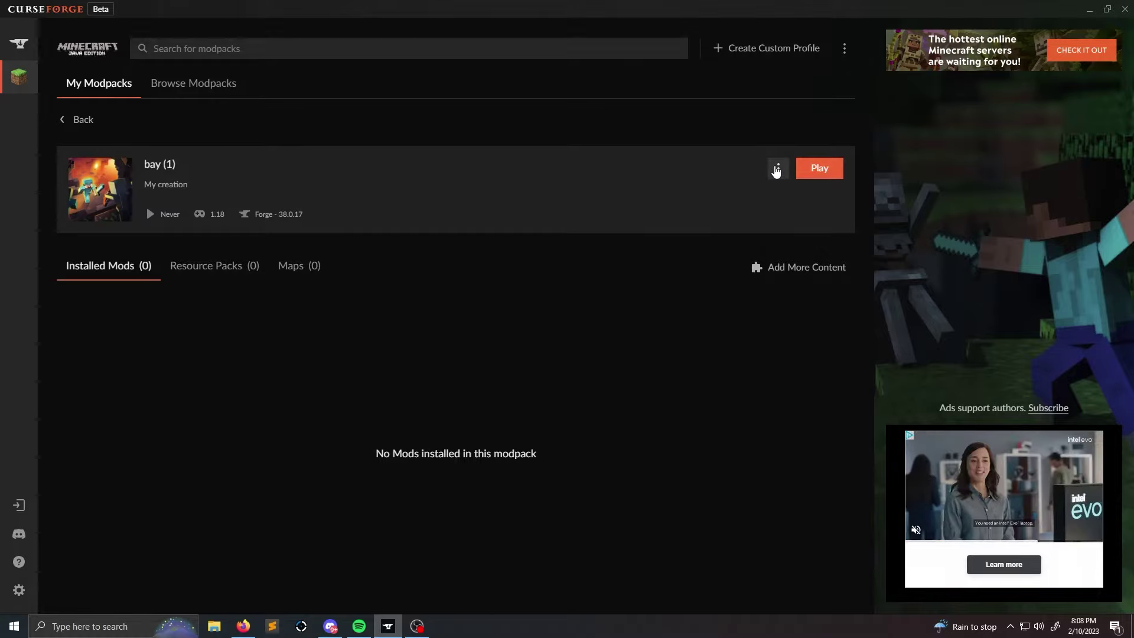
pyautogui.click(777, 169)
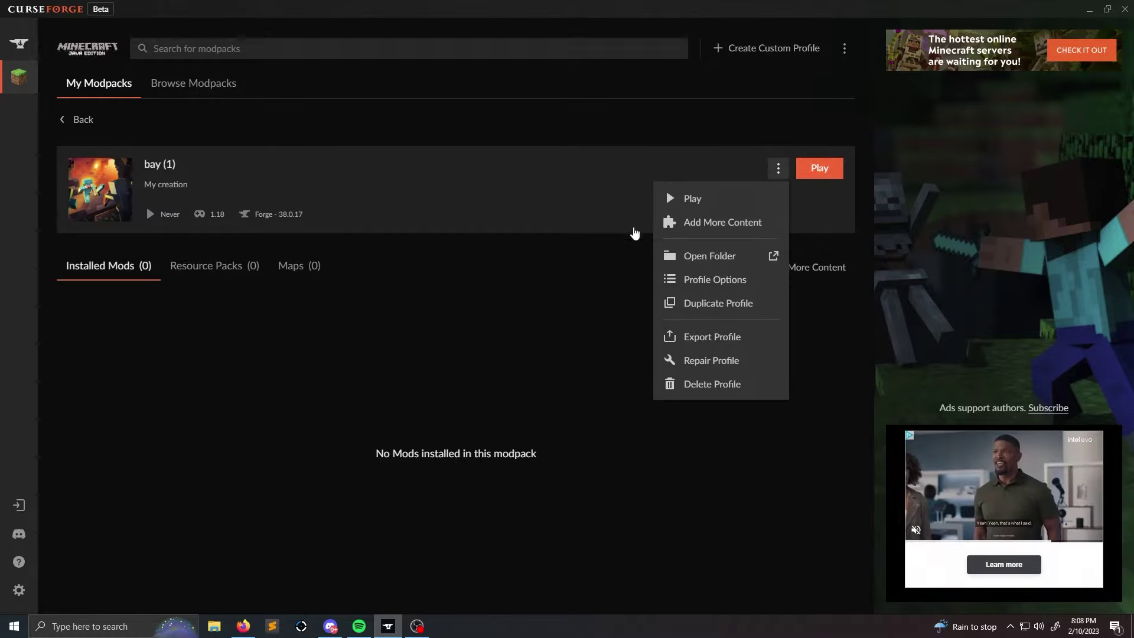
pyautogui.click(603, 267)
# Step: Browse the featured mods available for the profile and install Alex's Mobs
pyautogui.click(798, 269)
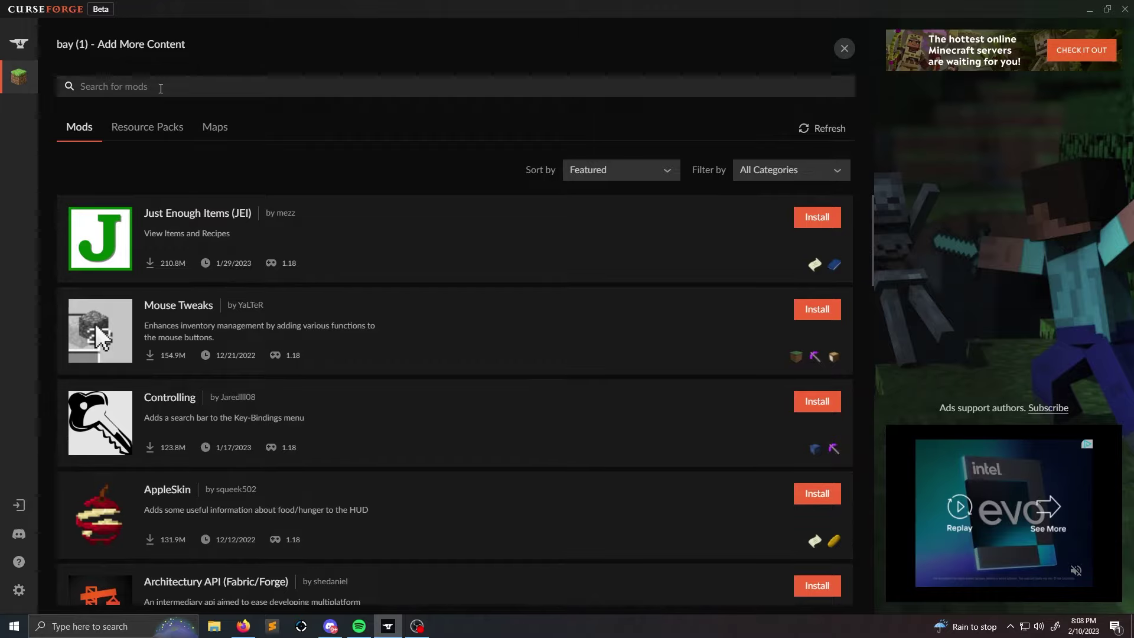
pyautogui.scroll(-5, 568, 300)
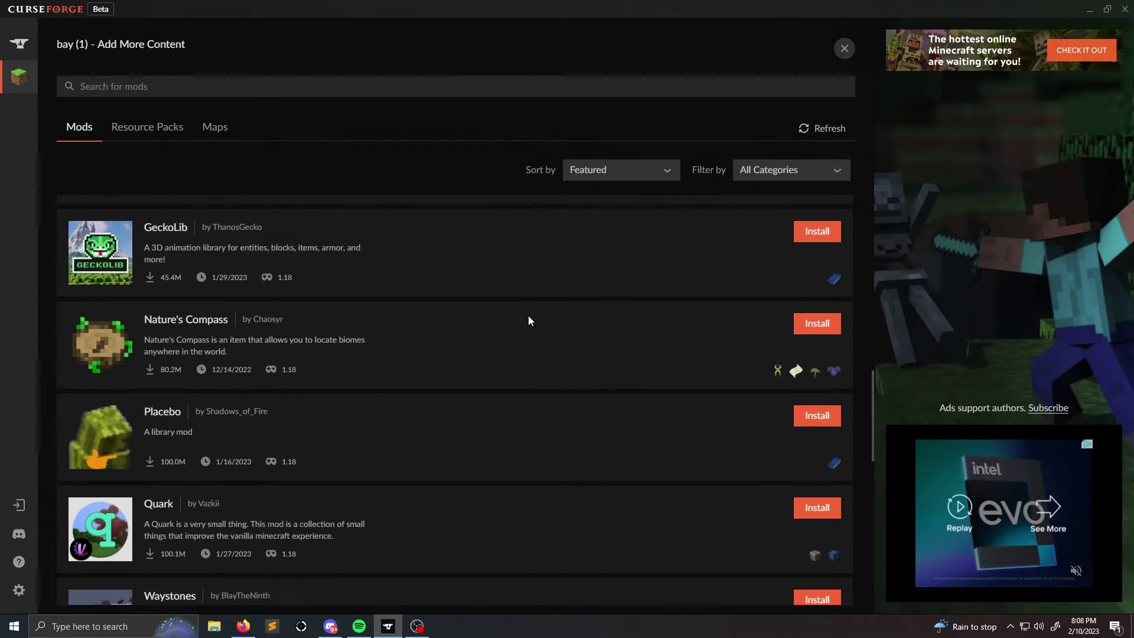
pyautogui.scroll(-5, 514, 330)
pyautogui.scroll(-4, 508, 343)
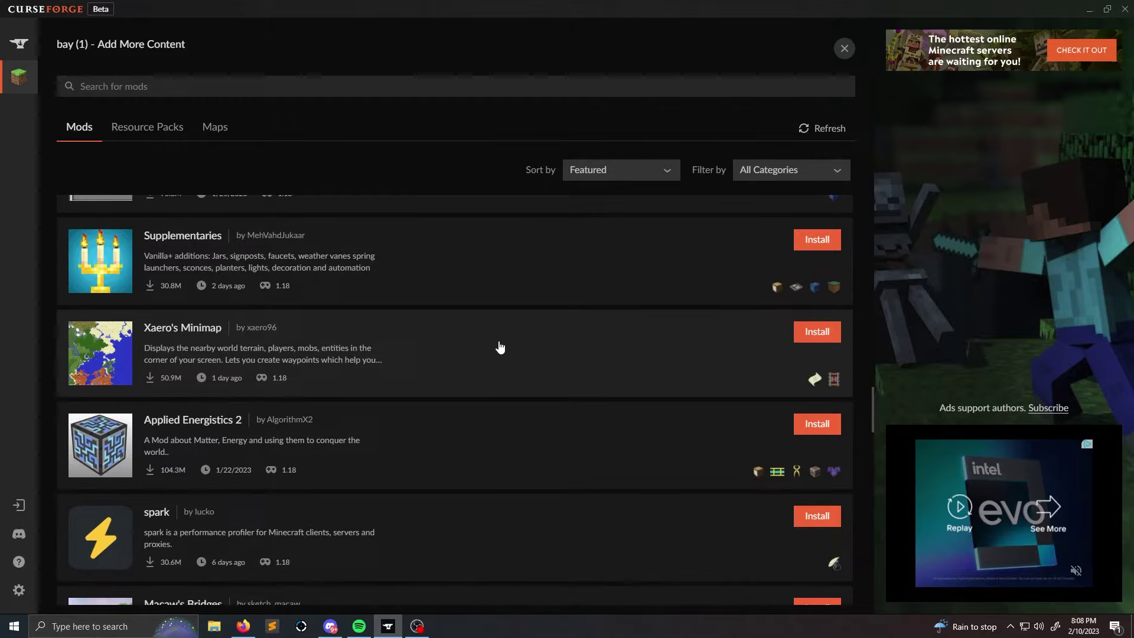
pyautogui.scroll(-15, 531, 346)
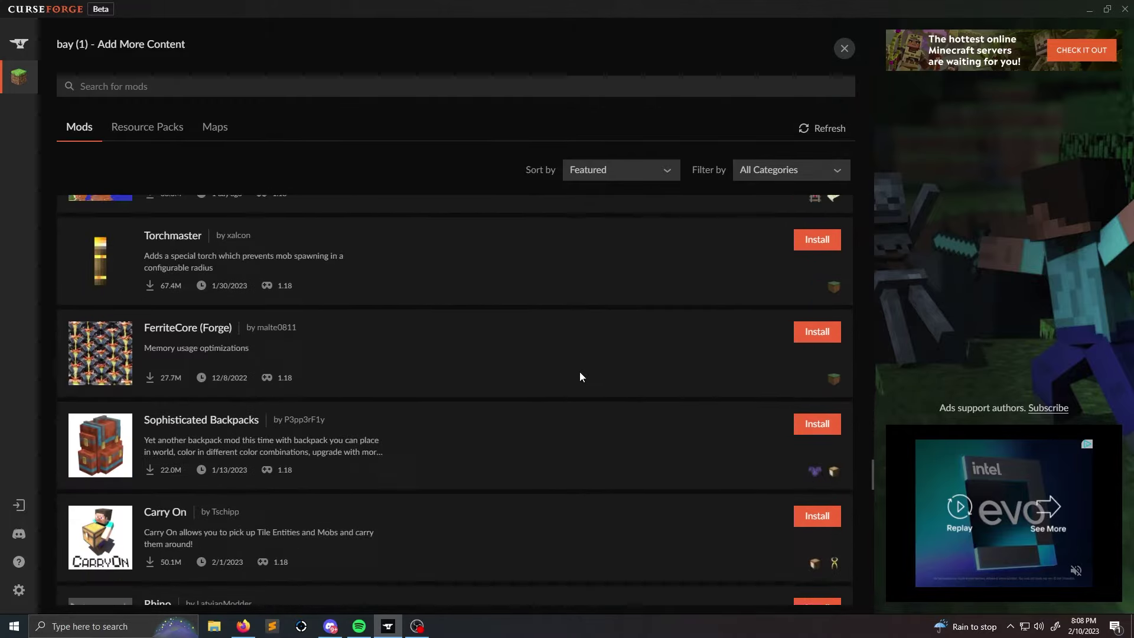
pyautogui.scroll(-20, 590, 384)
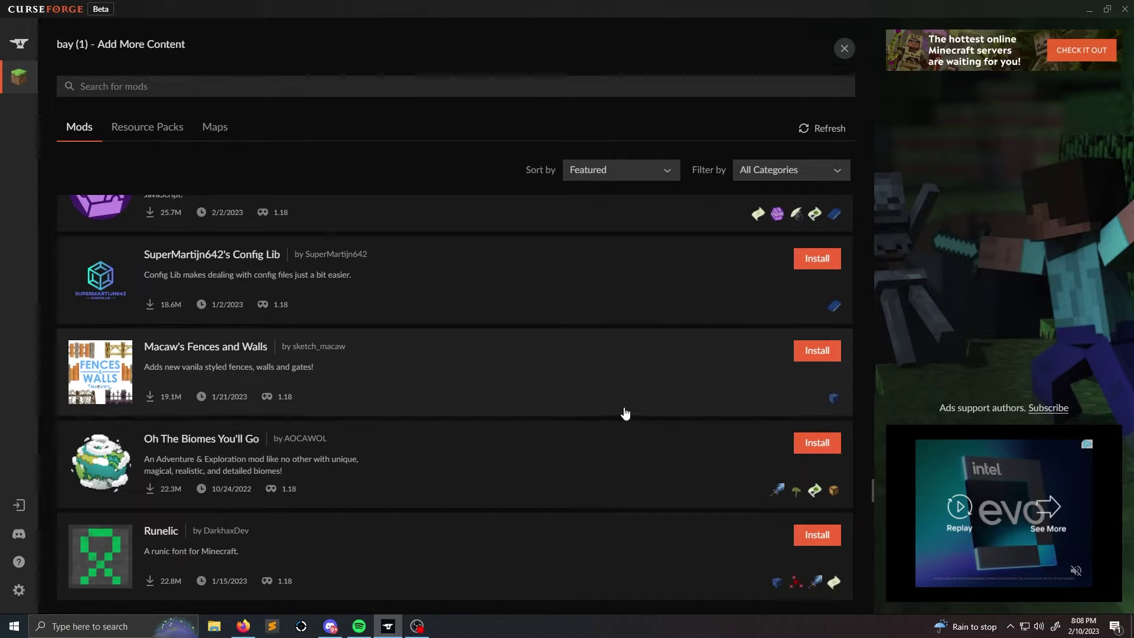
pyautogui.scroll(-15, 612, 398)
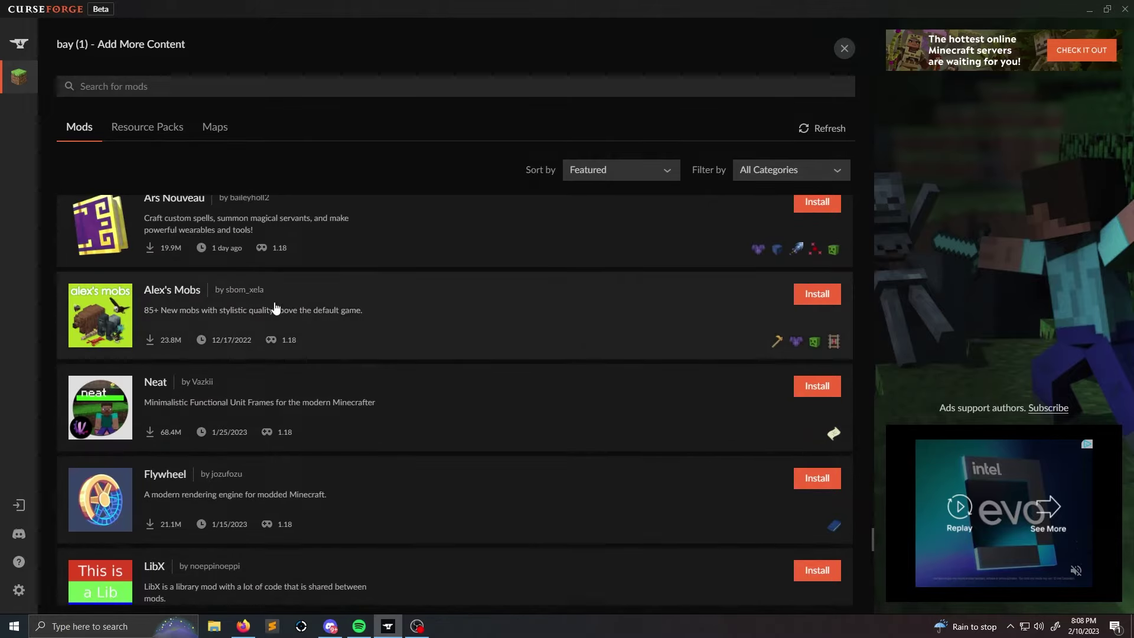
pyautogui.scroll(4, 285, 311)
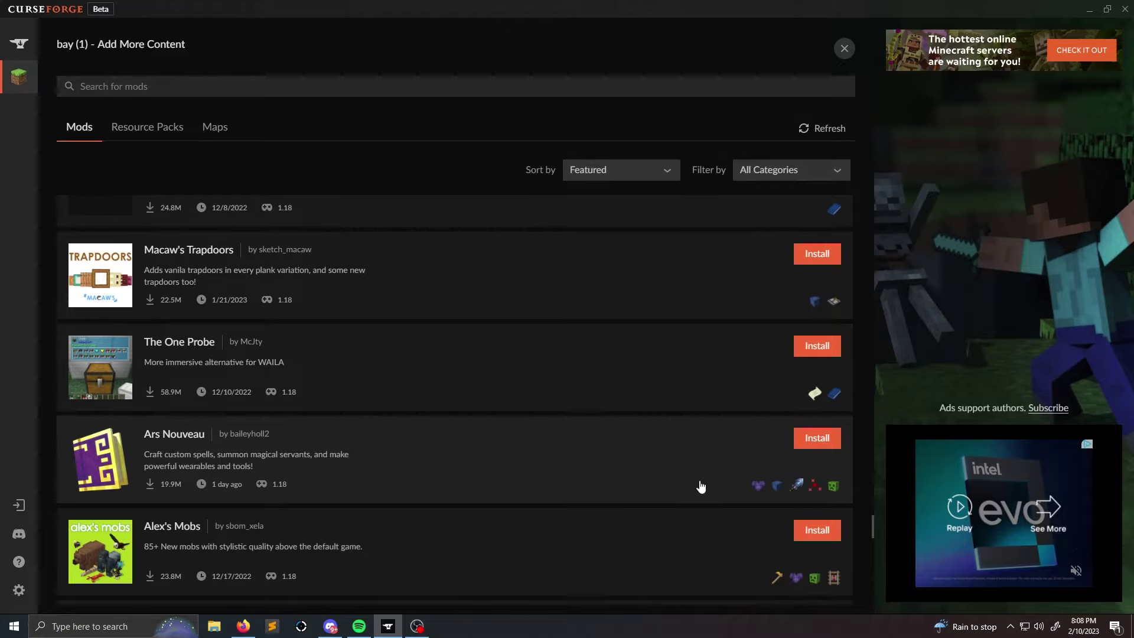
pyautogui.click(811, 530)
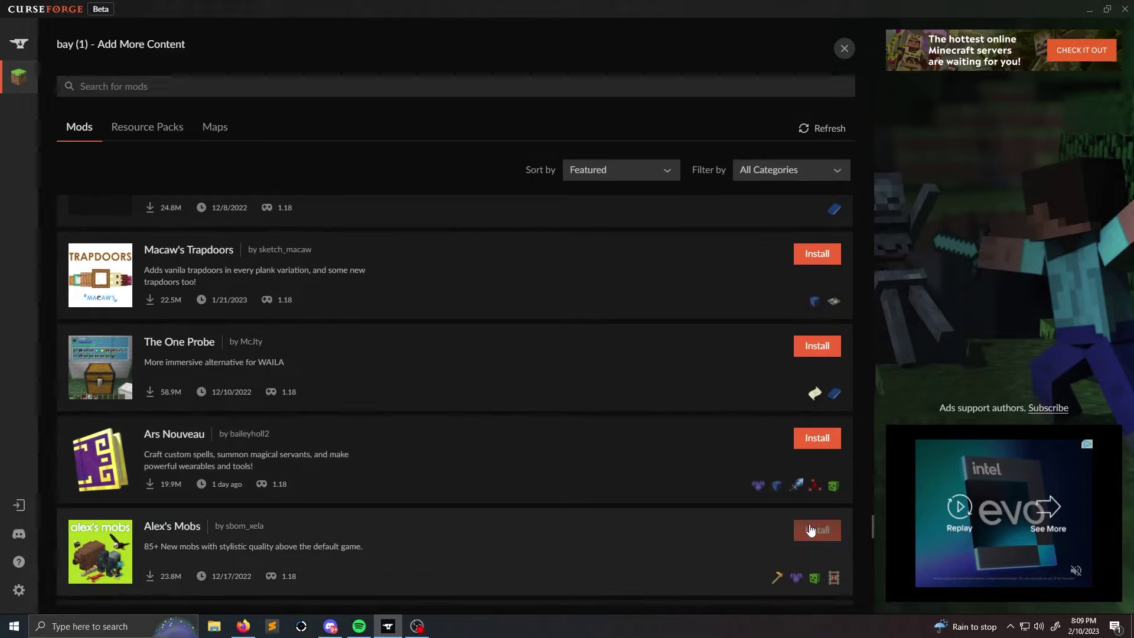
# Step: Install the mods The One Probe, Titanium and Konkrete [Forge] in the profile
pyautogui.click(815, 406)
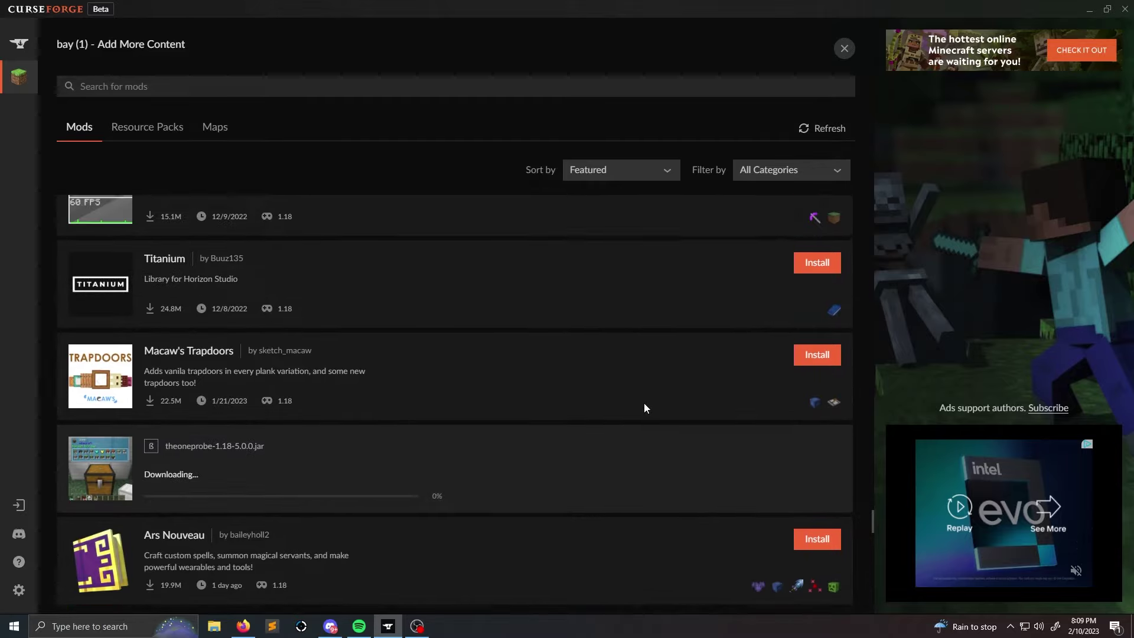
pyautogui.click(813, 405)
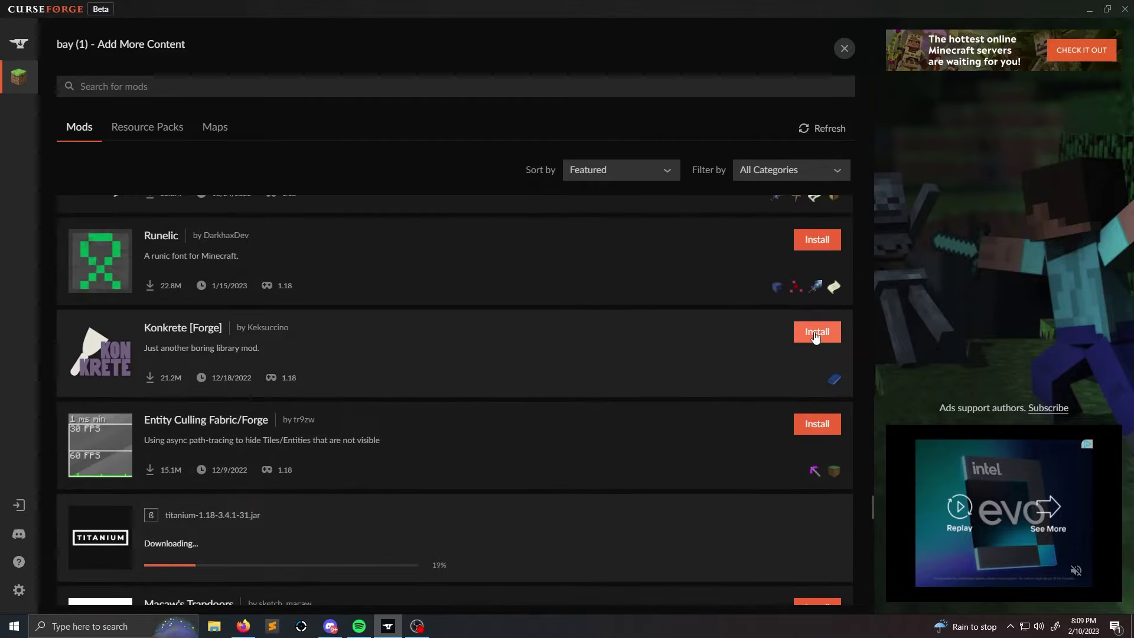
pyautogui.click(815, 334)
# Step: Browse the featured resource packs available for the profile and install Fresh Animations
pyautogui.click(143, 136)
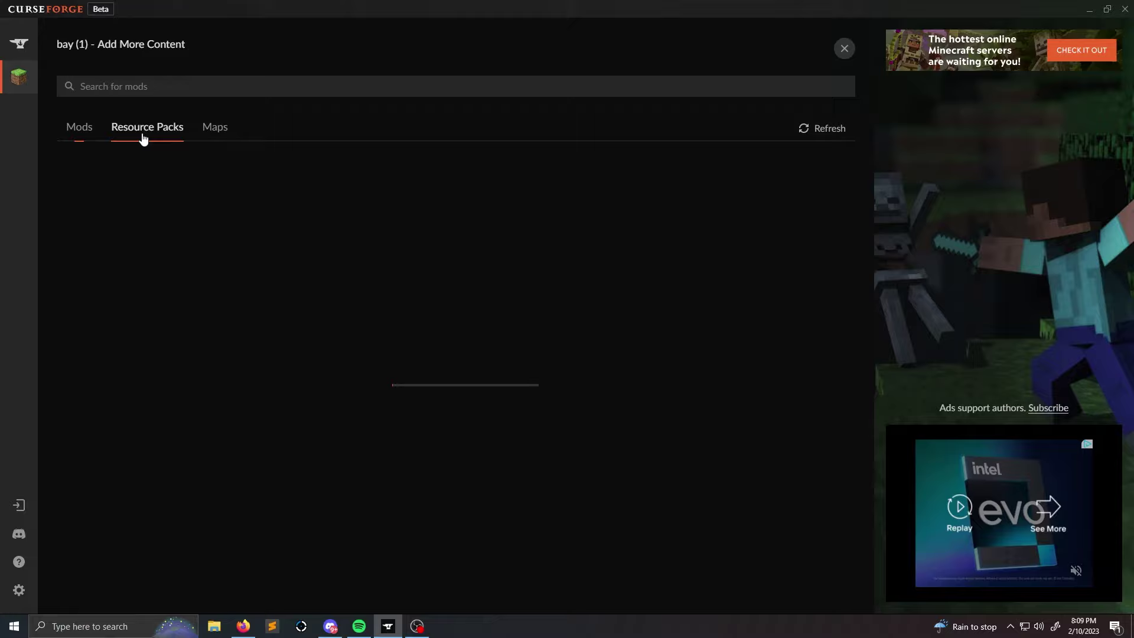
pyautogui.scroll(-3, 545, 308)
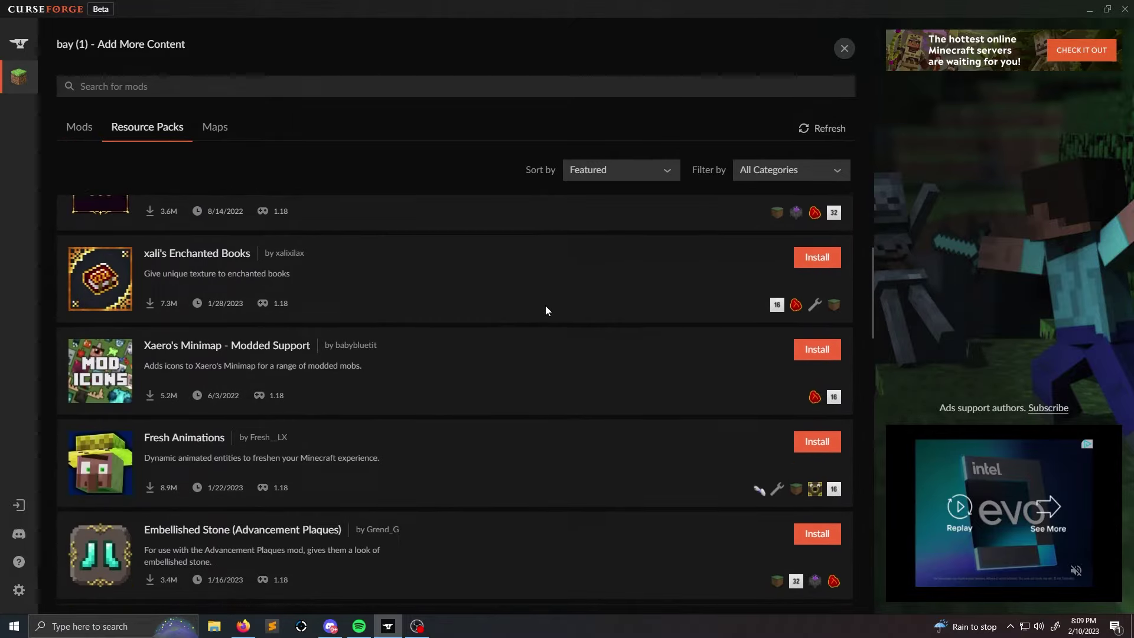
pyautogui.scroll(-3, 545, 313)
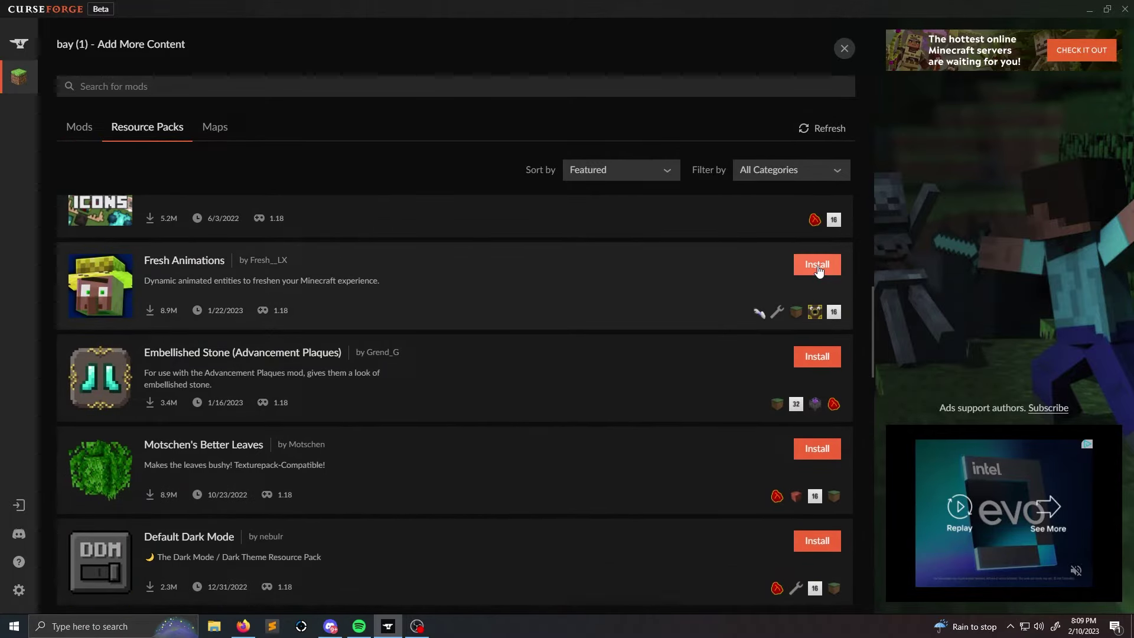
pyautogui.click(817, 268)
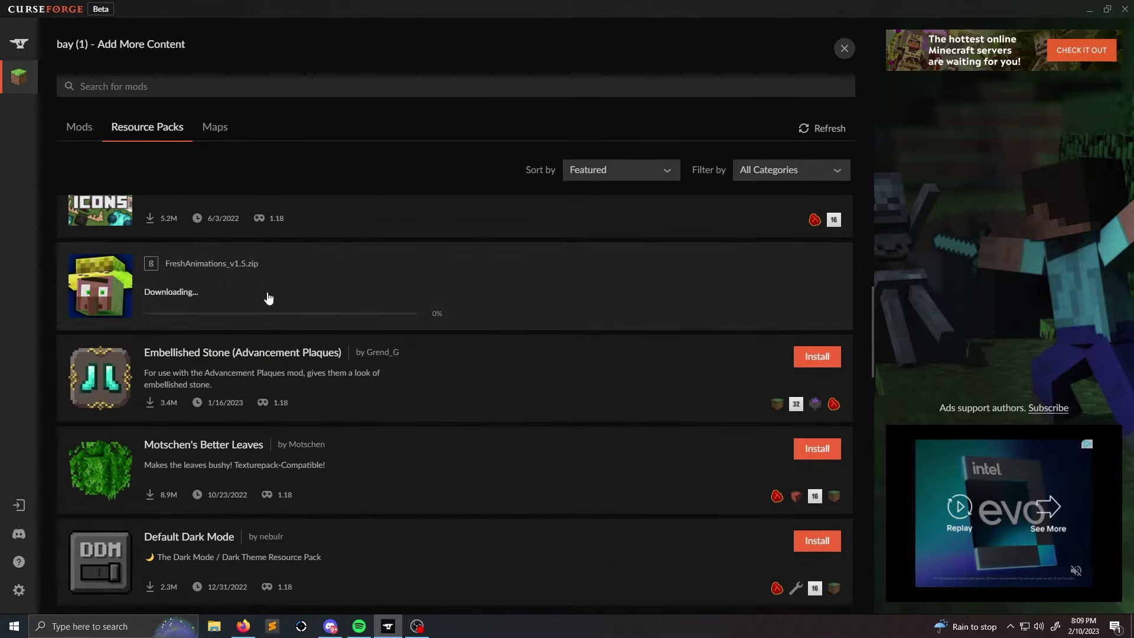
# Step: Install the Radiant City Official map from the featured maps and return to the profile's page
pyautogui.click(216, 130)
pyautogui.scroll(-1, 322, 333)
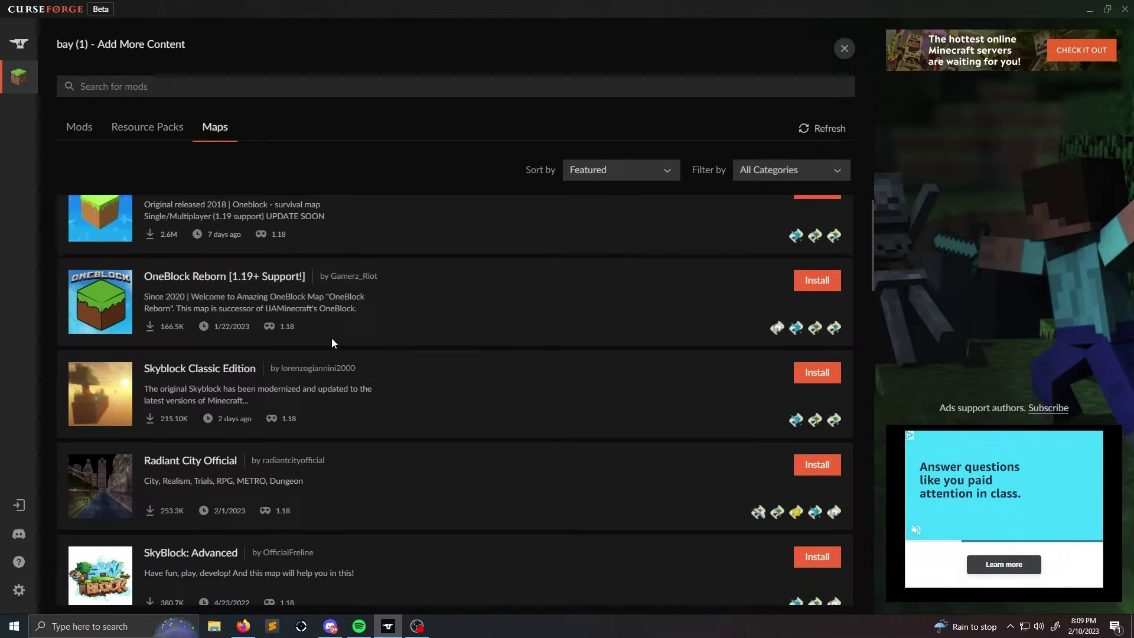
pyautogui.scroll(-1, 331, 341)
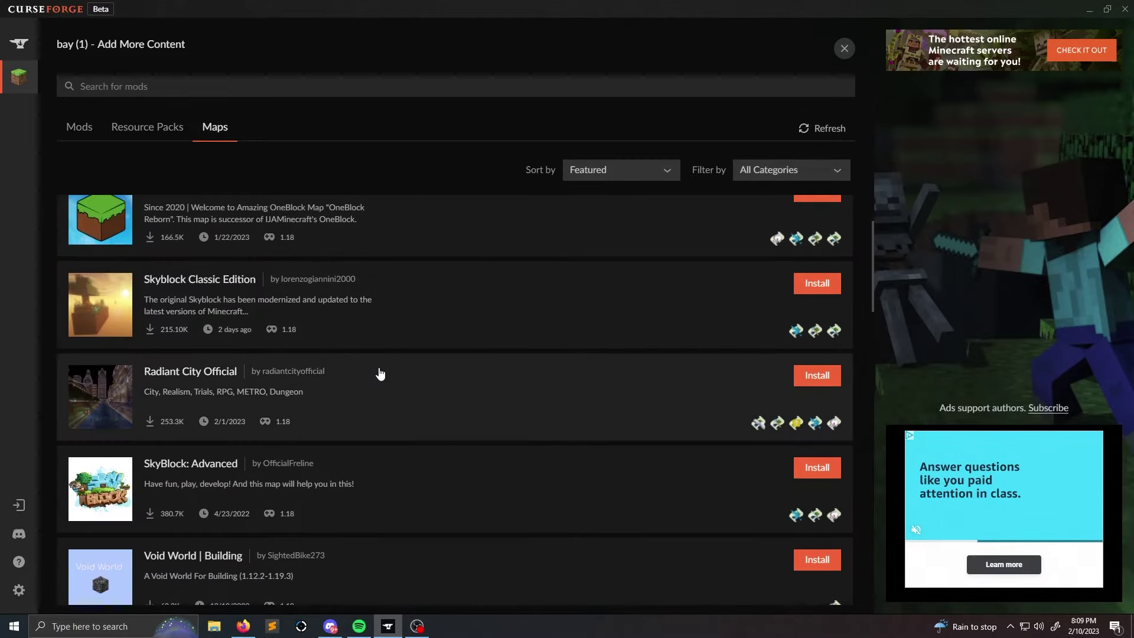
pyautogui.click(792, 377)
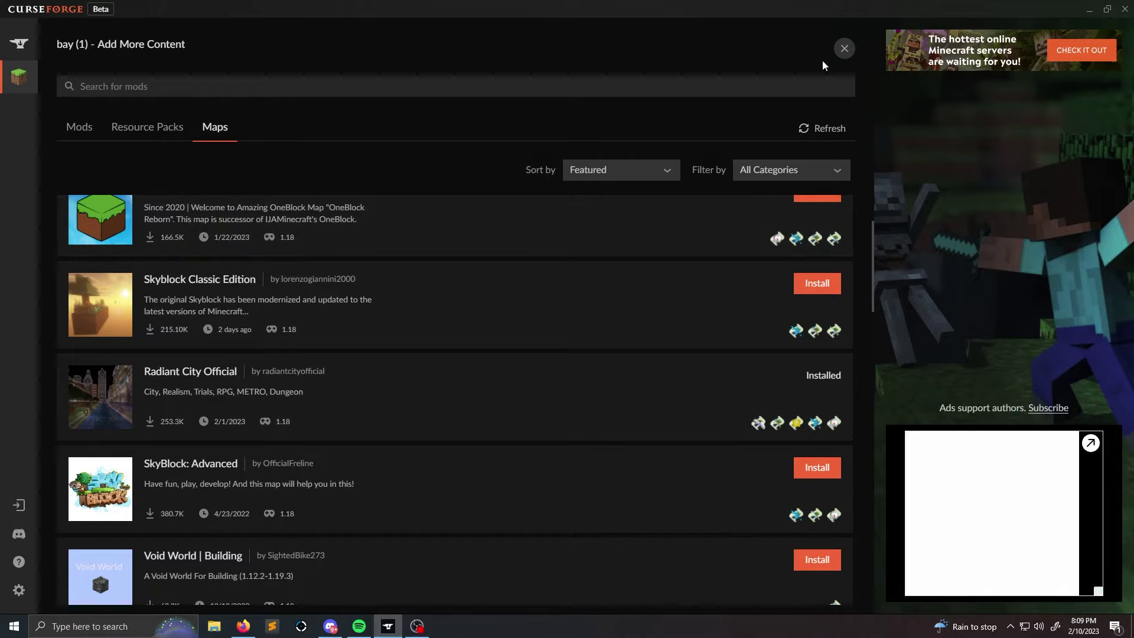
pyautogui.click(844, 48)
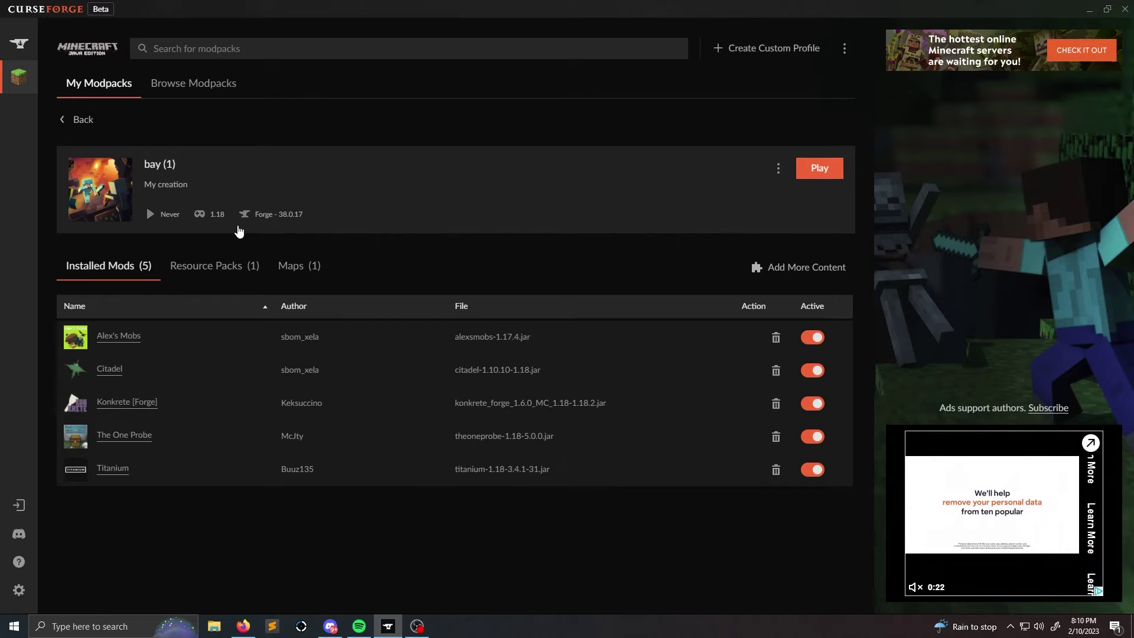
# Step: Open the skyblock profile from the modpack collection and update its Just Enough Items (JEI) mod
pyautogui.click(80, 120)
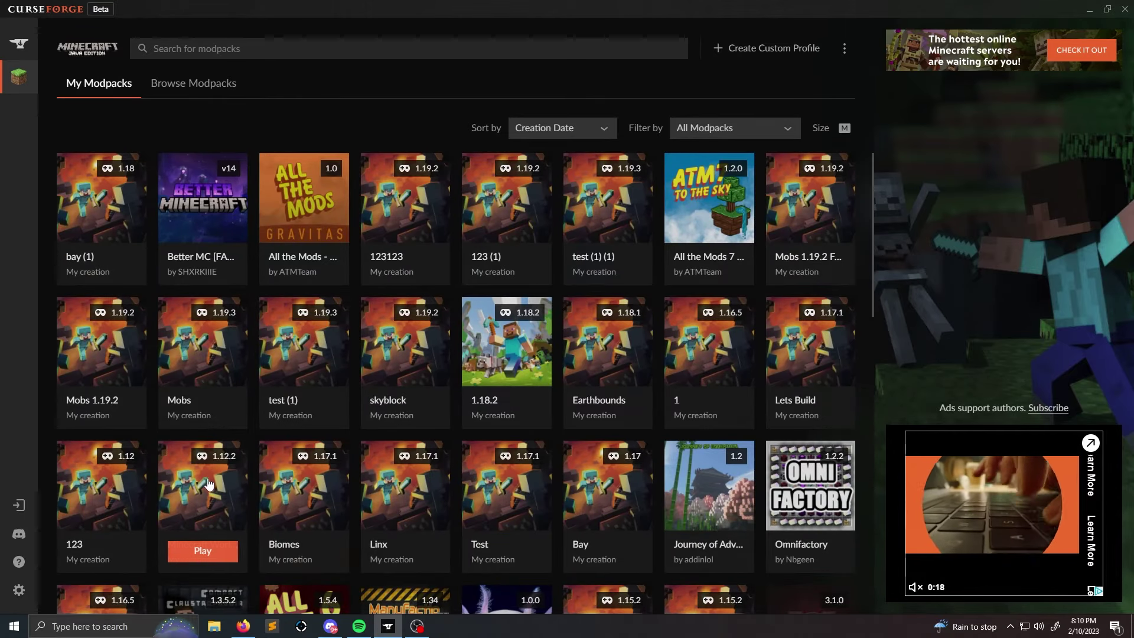
pyautogui.click(399, 353)
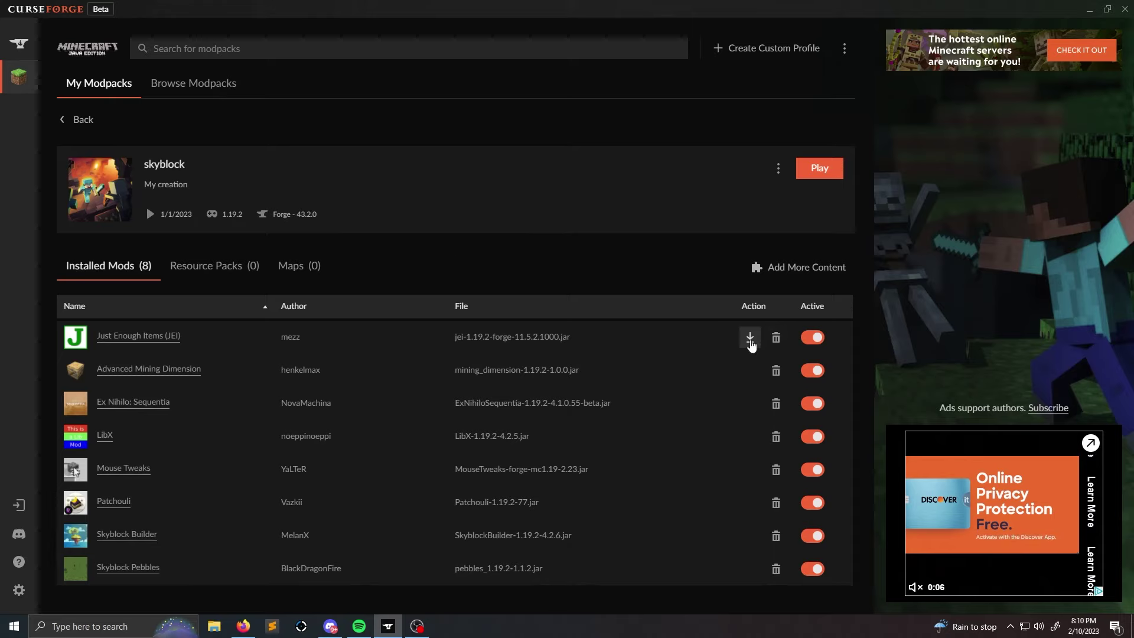
pyautogui.click(750, 337)
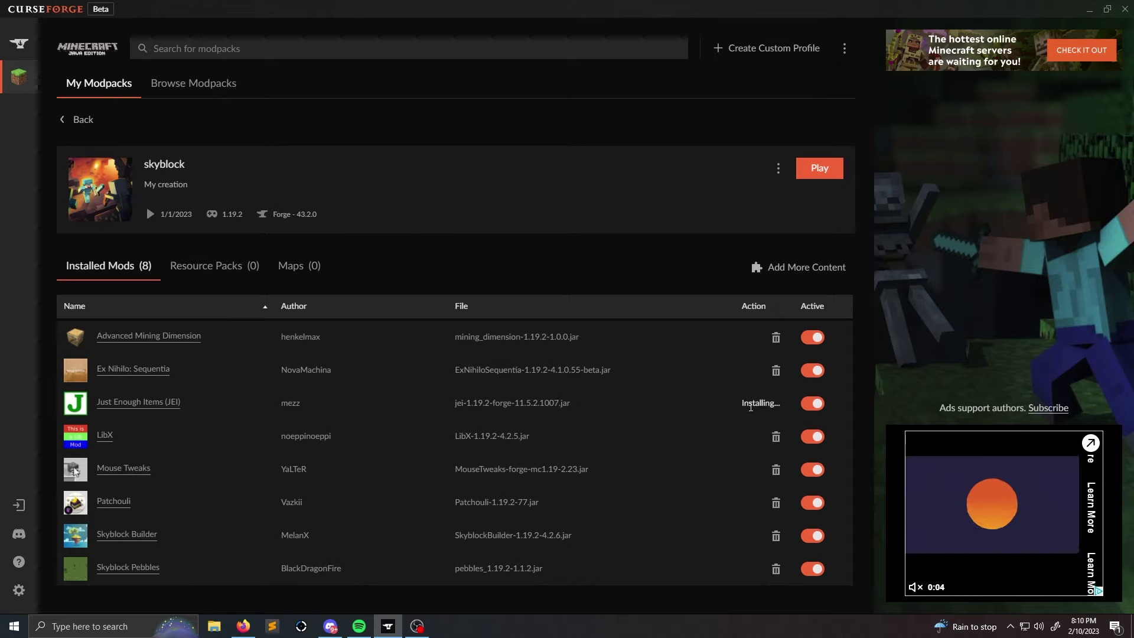